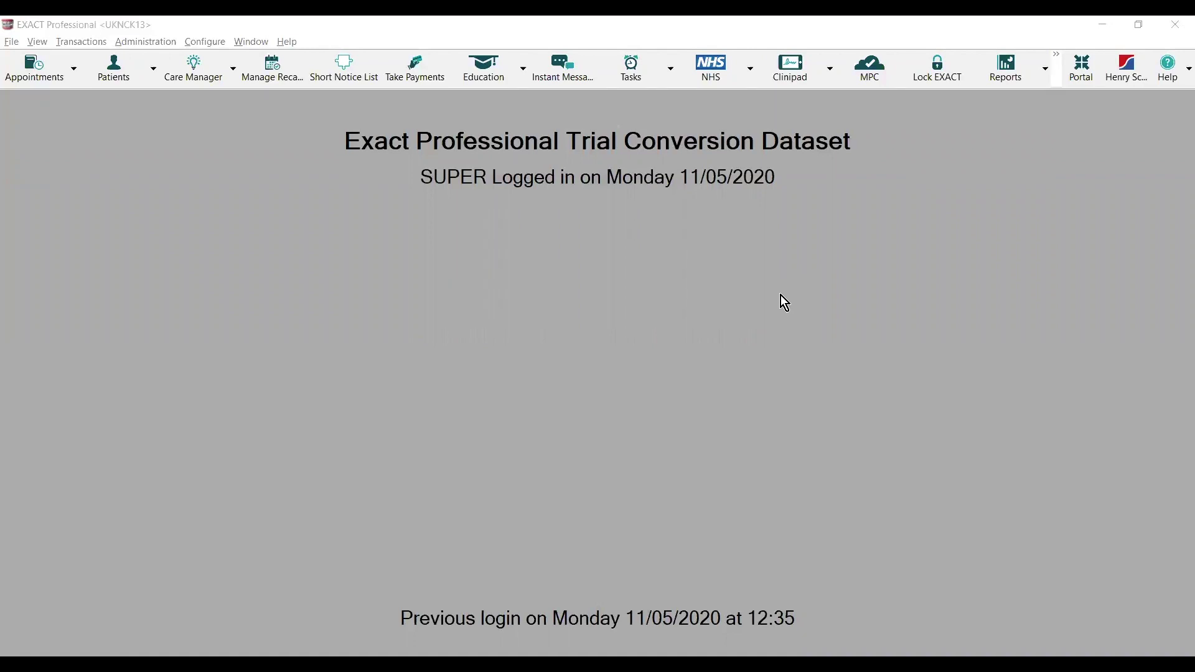
- Keep Include Wait List Features enabled in the practice settings and save them
{"action": "left_click", "coordinate": [211, 43]}
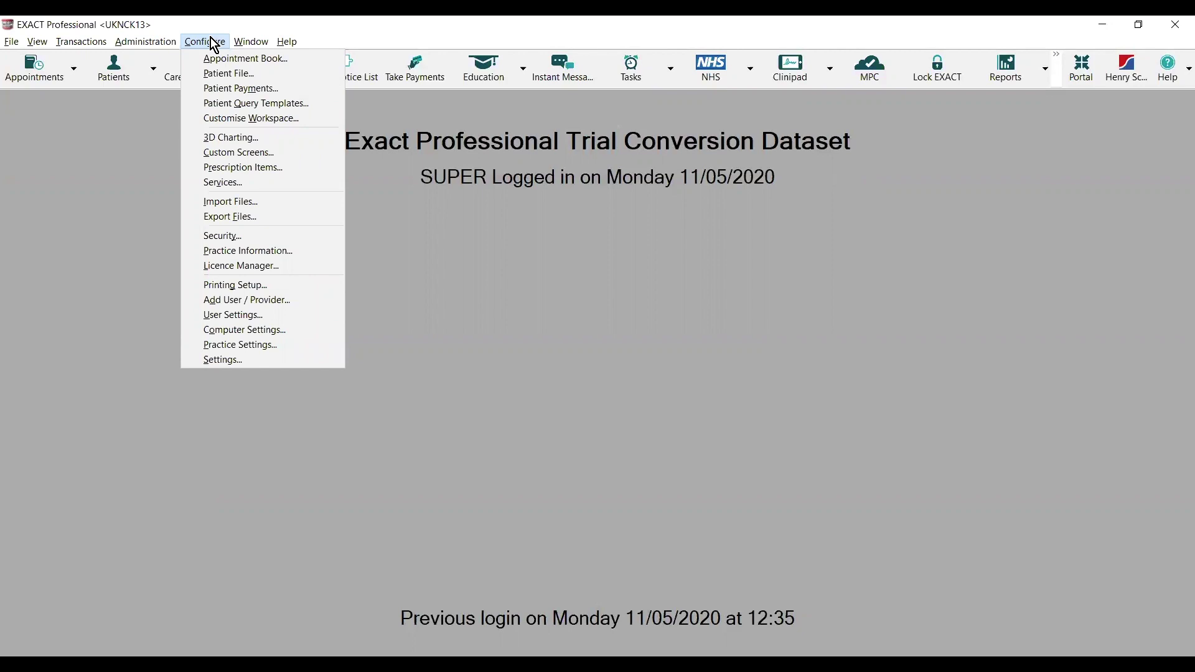
{"action": "left_click", "coordinate": [260, 346]}
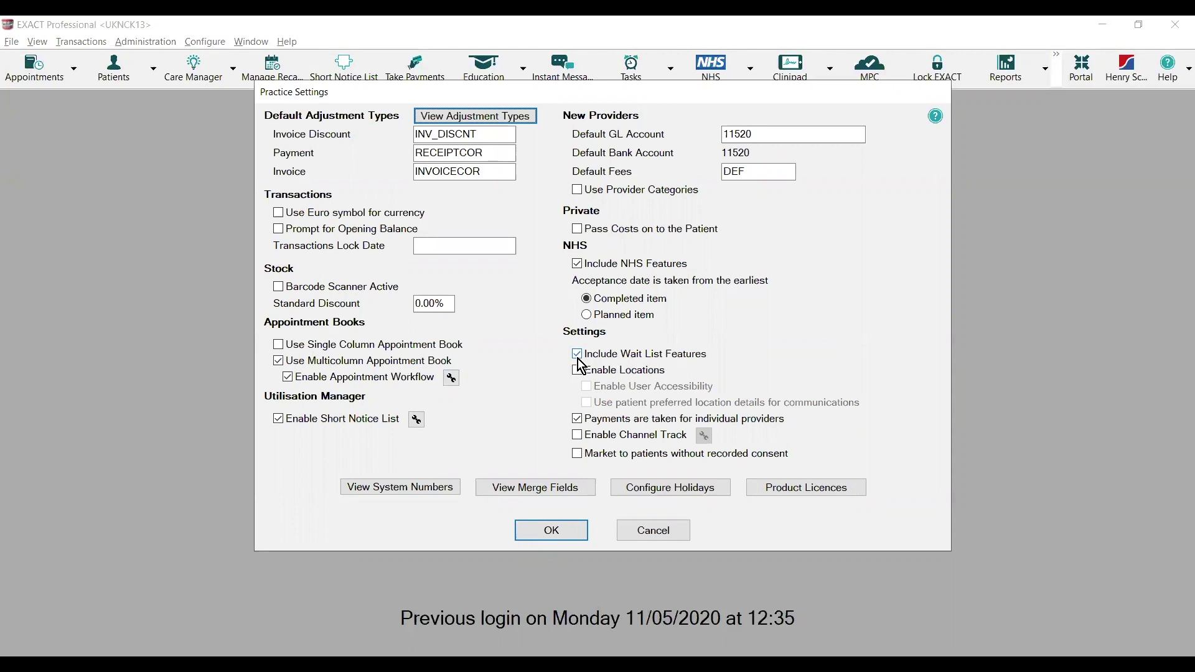
{"action": "left_click", "coordinate": [559, 534]}
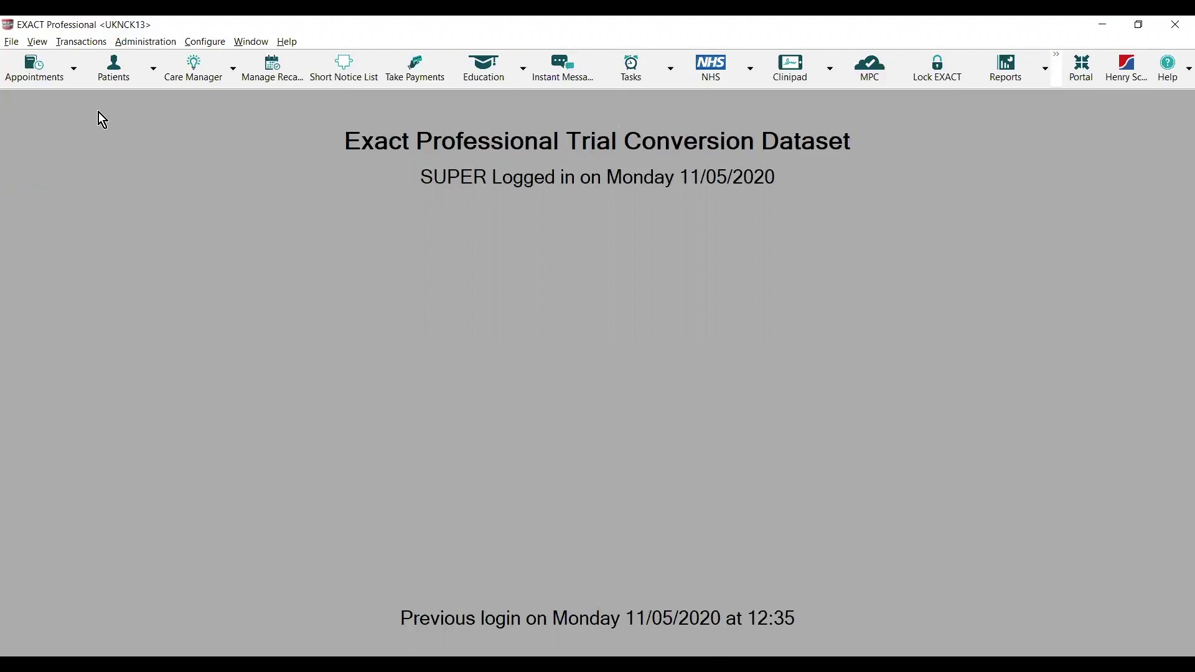
- Open the appointment book setup wizard and proceed to the selection of tabs for the activity bar
{"action": "left_click", "coordinate": [25, 74]}
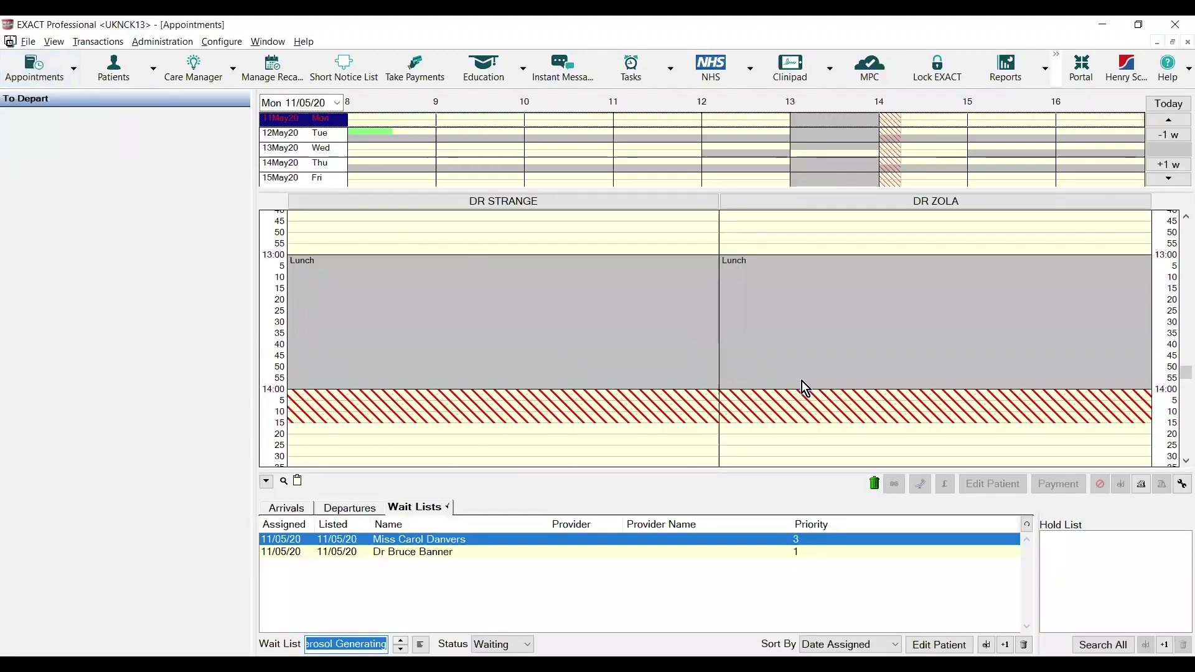
{"action": "left_click", "coordinate": [1181, 486]}
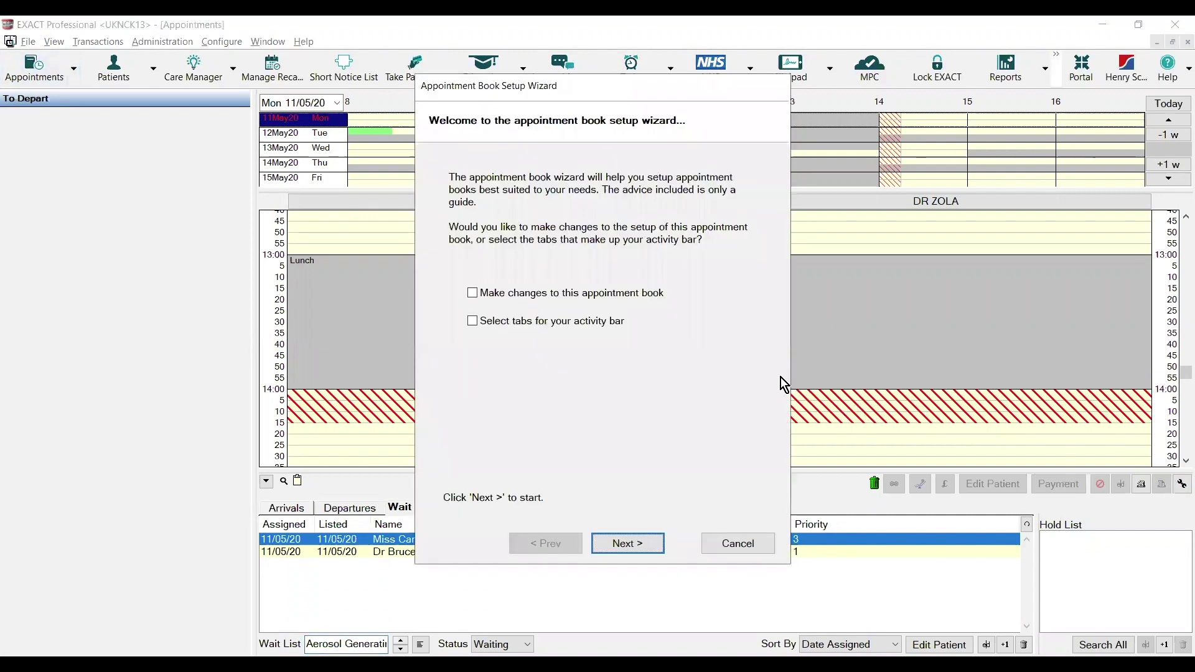
{"action": "left_click", "coordinate": [523, 321]}
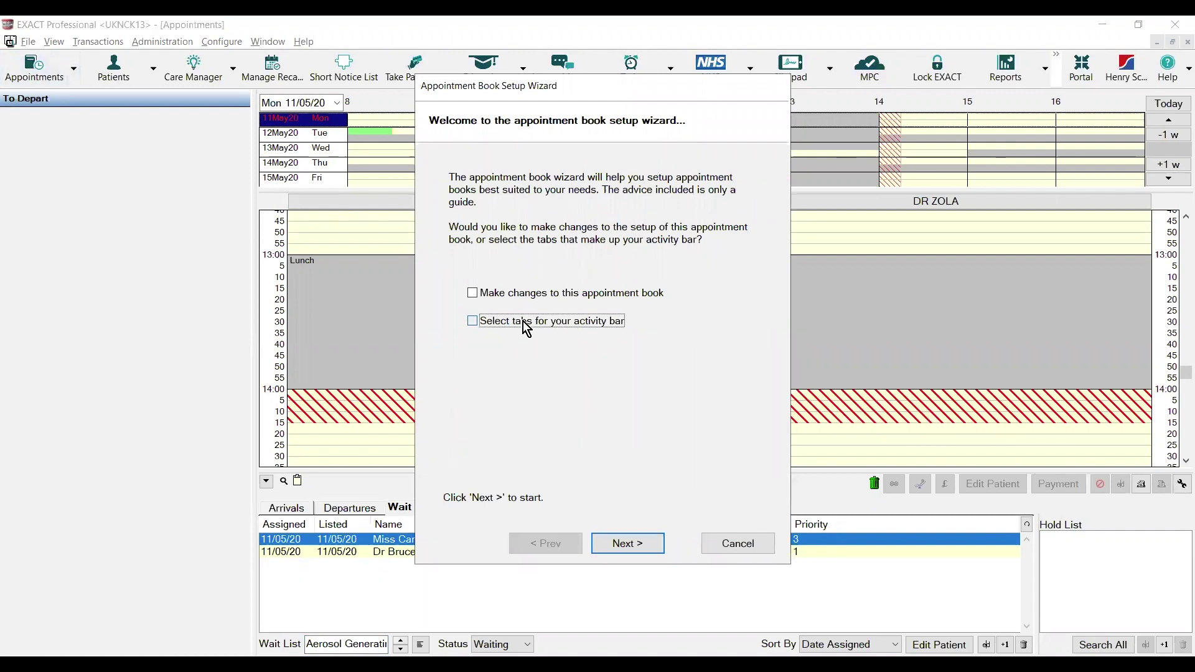
{"action": "left_click", "coordinate": [631, 543]}
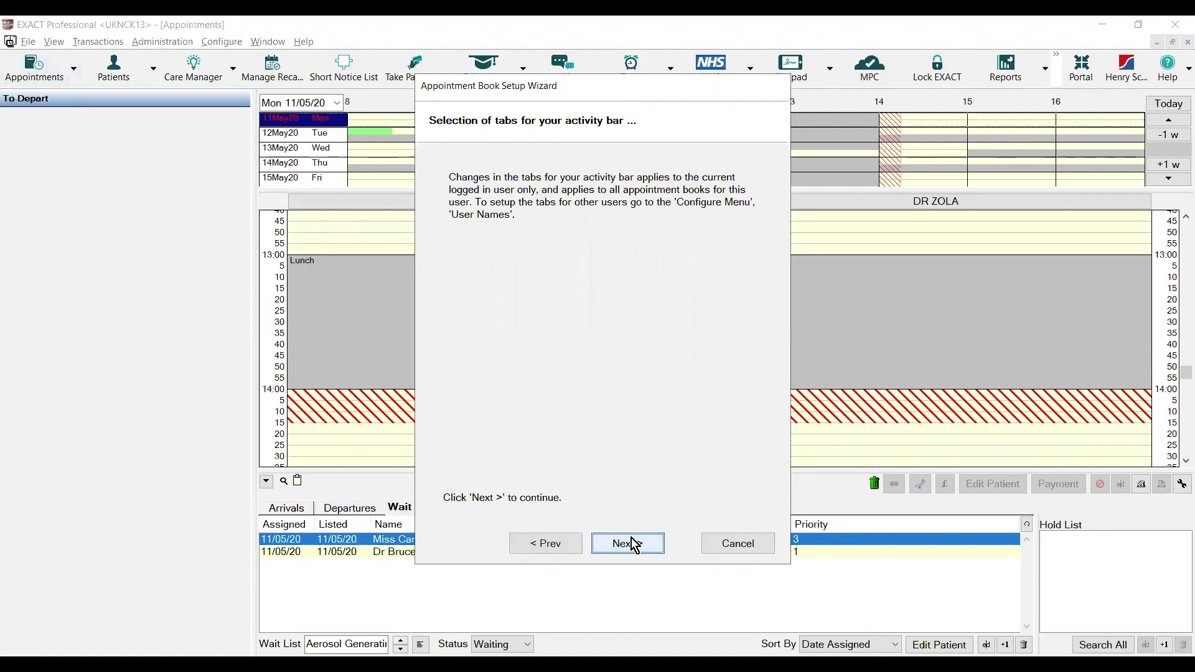
{"action": "left_click", "coordinate": [631, 543]}
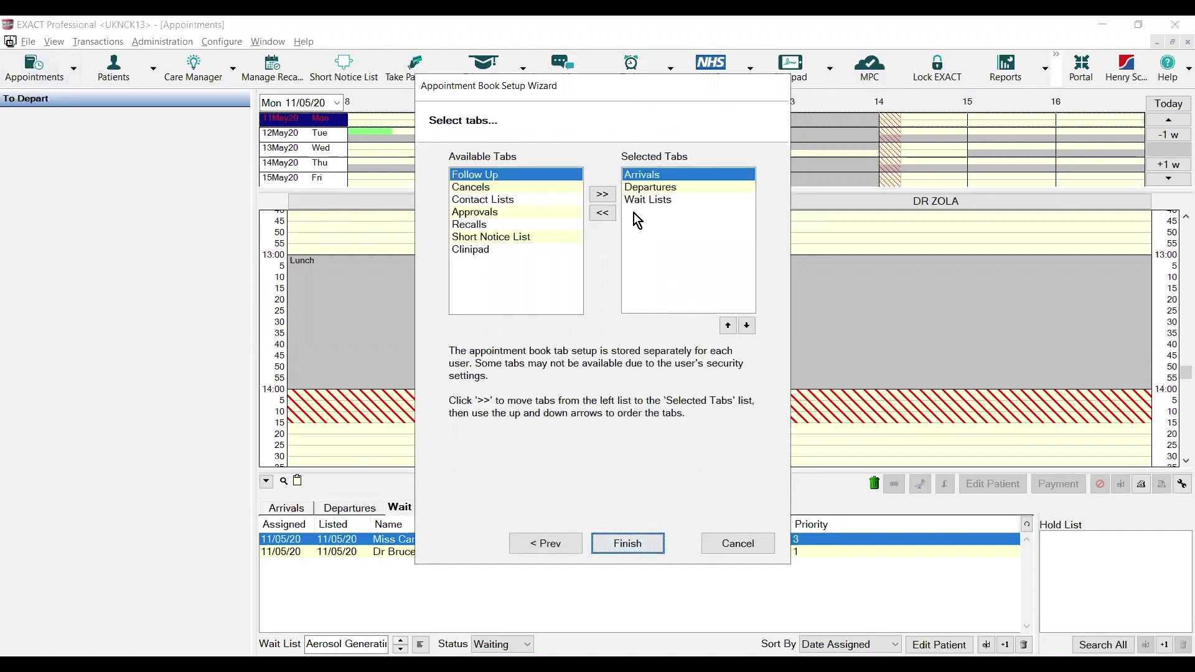
- Remove Wait Lists from the selected activity bar tabs
{"action": "left_click", "coordinate": [651, 201]}
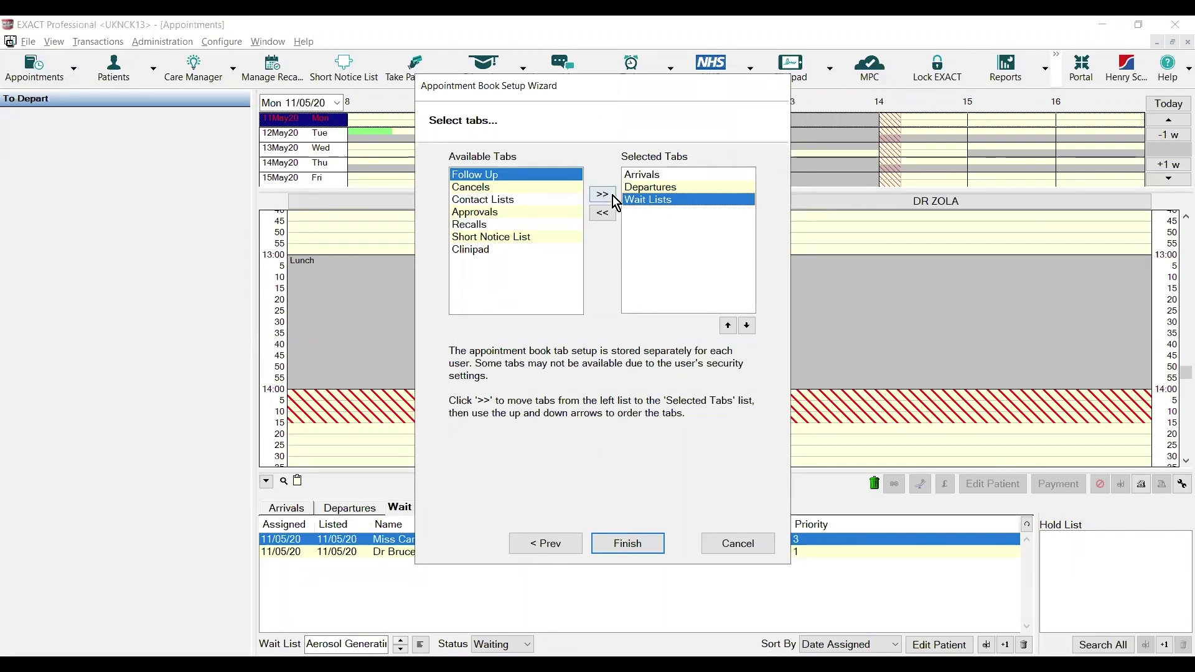
{"action": "left_click", "coordinate": [601, 217]}
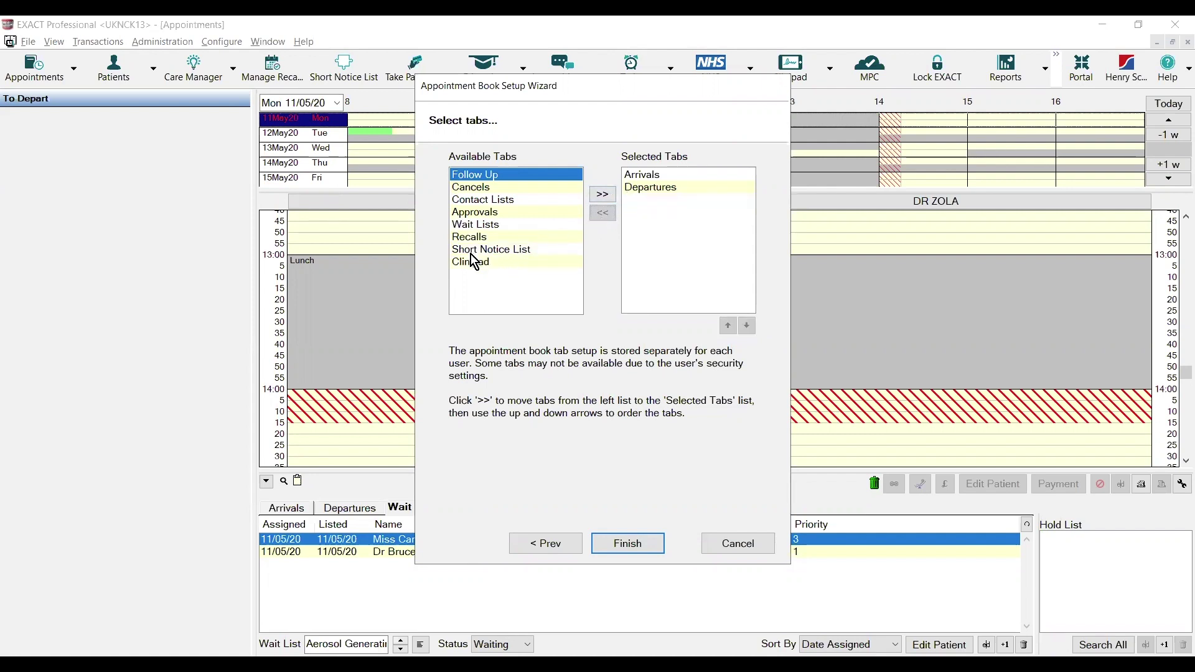
- Add Wait Lists to the selected activity bar tabs and finish the appointment book setup wizard
{"action": "left_click", "coordinate": [494, 226]}
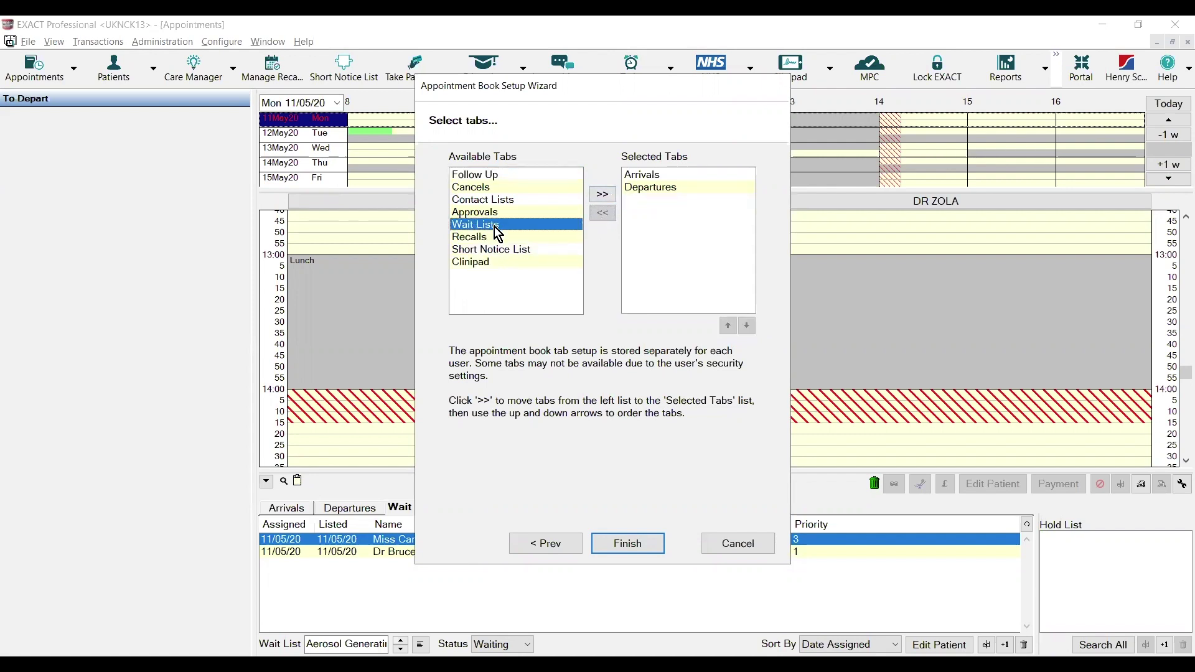
{"action": "left_click", "coordinate": [603, 194]}
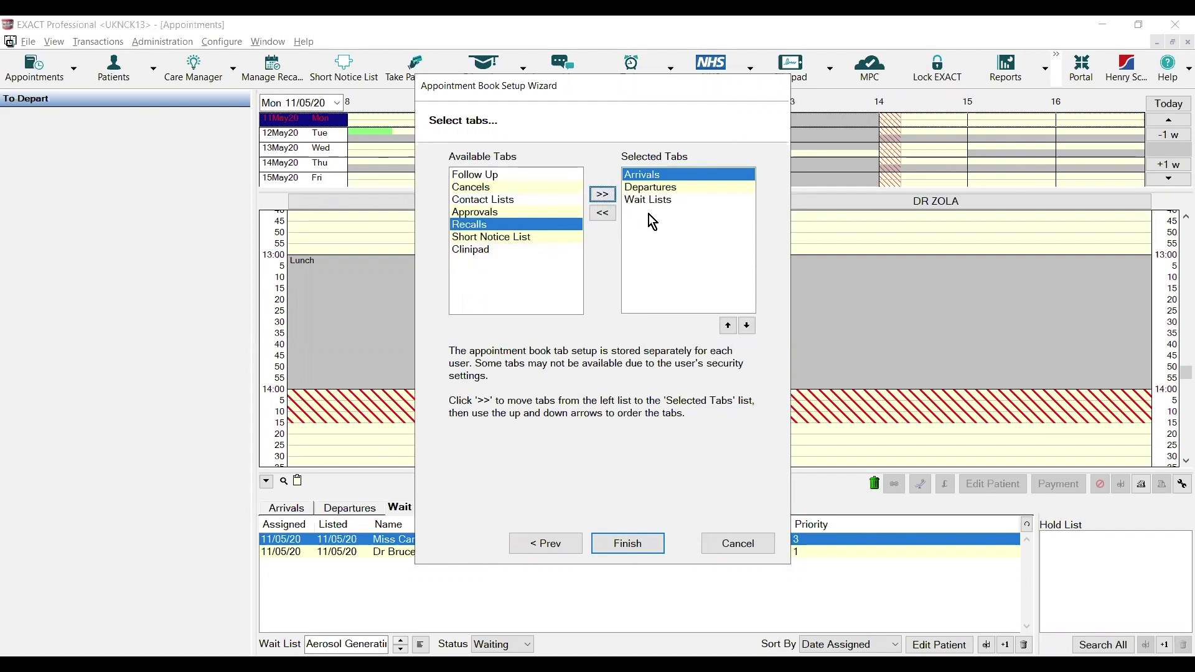
{"action": "left_click", "coordinate": [641, 545]}
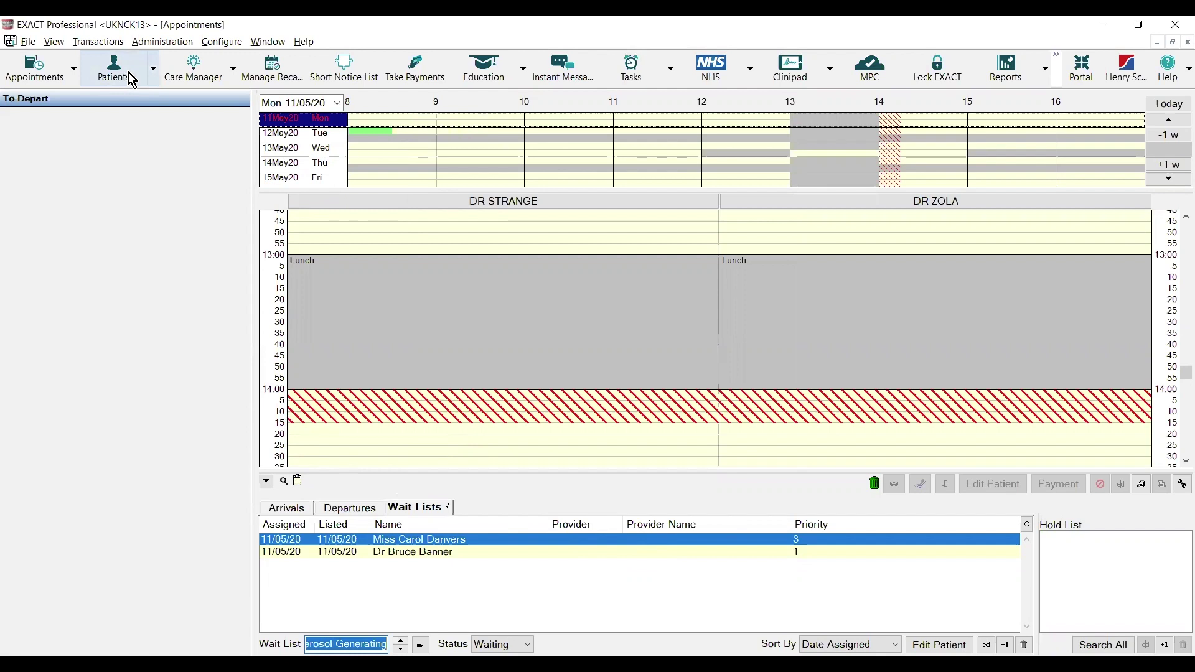
- Open the record of the twelfth recently used patient and show the patient's wait list entries
{"action": "left_click", "coordinate": [156, 67]}
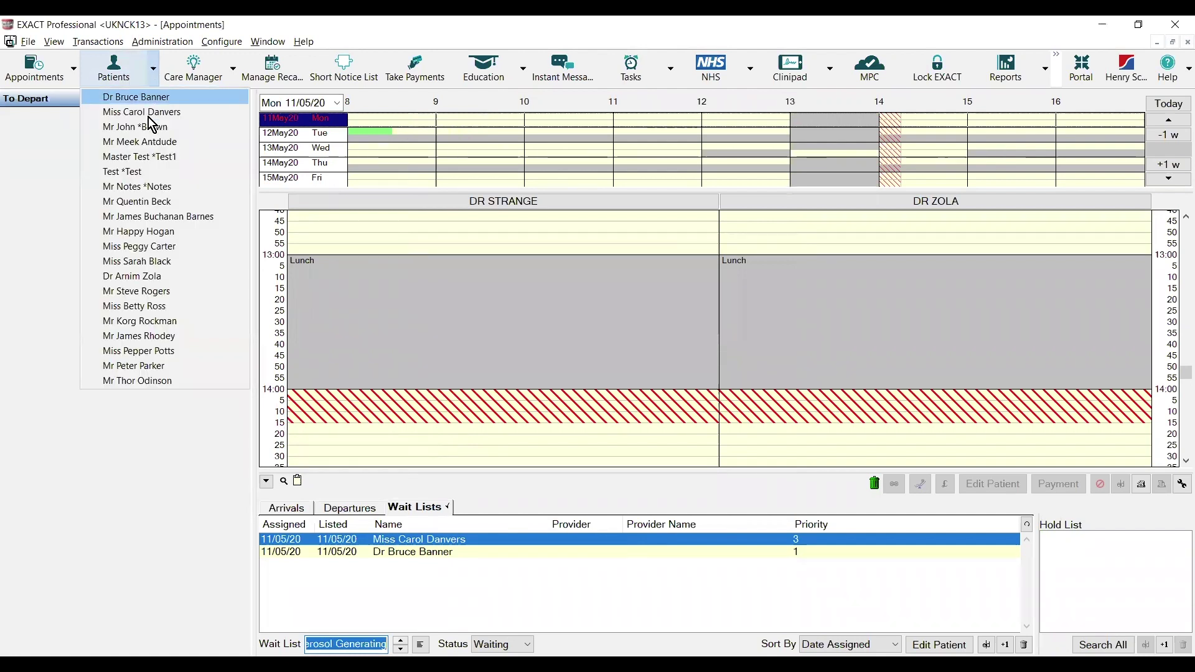
{"action": "left_click", "coordinate": [170, 258]}
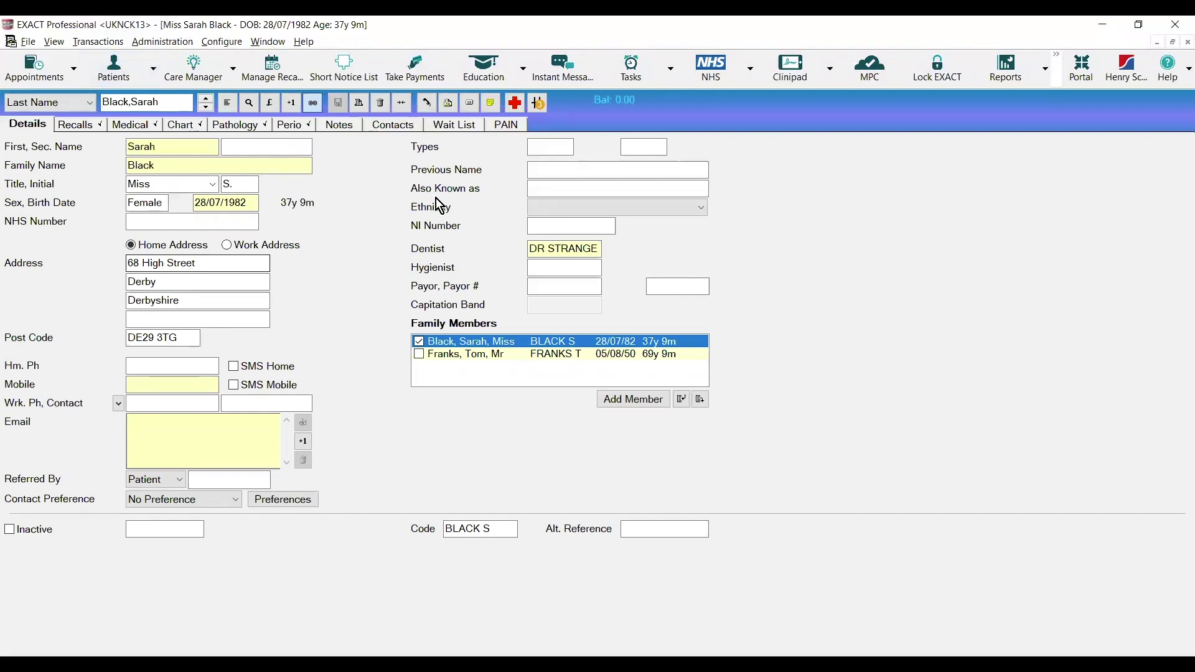
{"action": "left_click", "coordinate": [453, 126]}
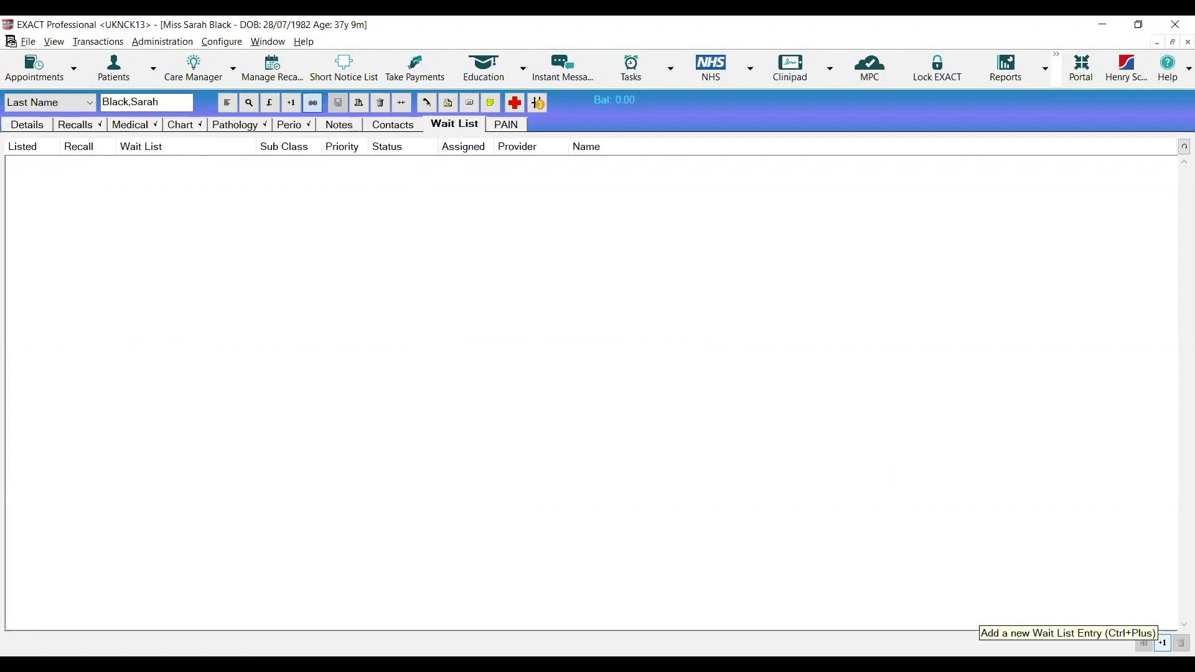
- Start a new wait list entry for the patient and assign it to the Aerosol Generating wait list
{"action": "left_click", "coordinate": [1163, 642]}
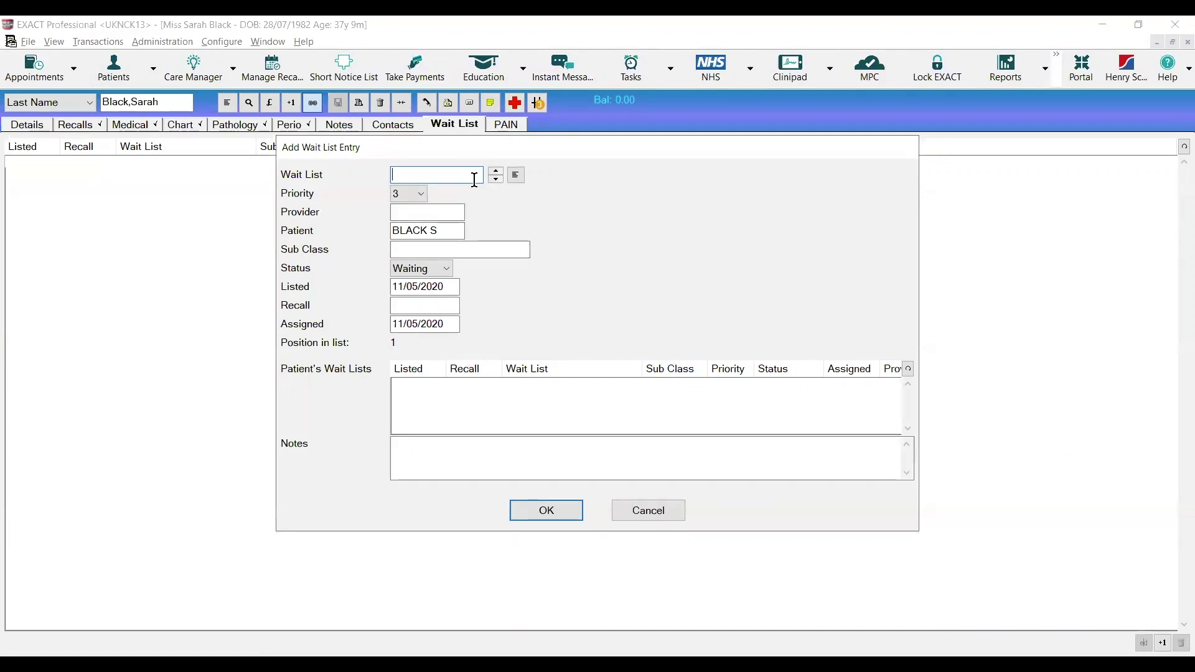
{"action": "left_click", "coordinate": [517, 176]}
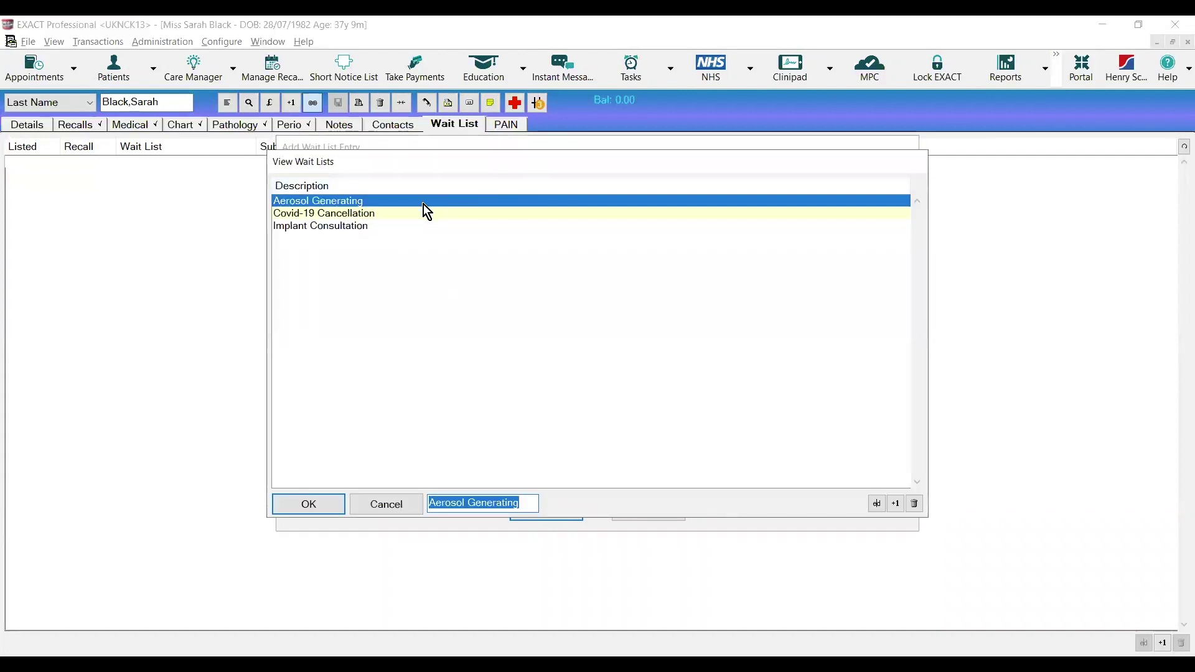
{"action": "left_click", "coordinate": [356, 213]}
{"action": "left_click", "coordinate": [364, 226]}
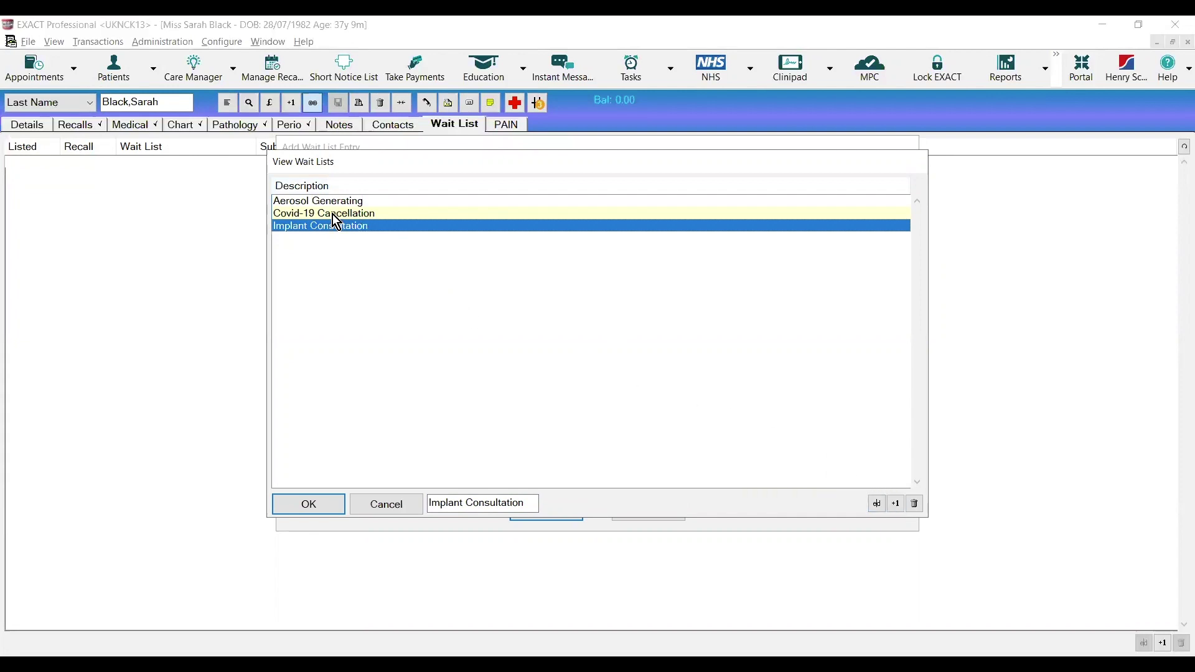
{"action": "left_click", "coordinate": [346, 203]}
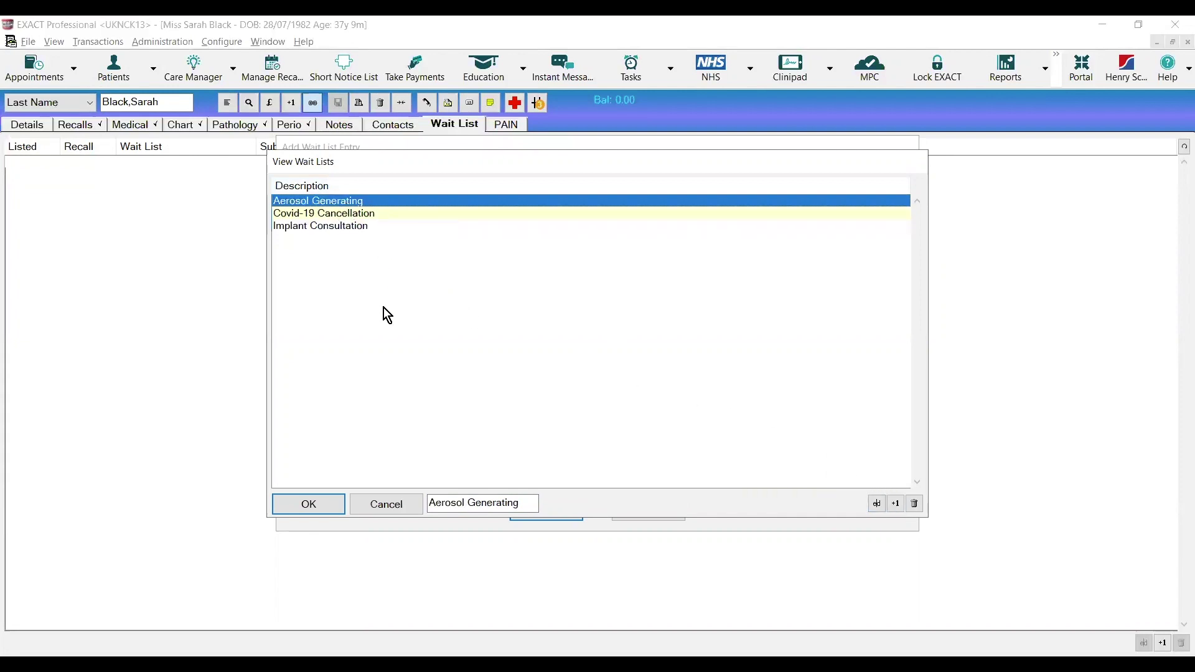
{"action": "left_click", "coordinate": [321, 506]}
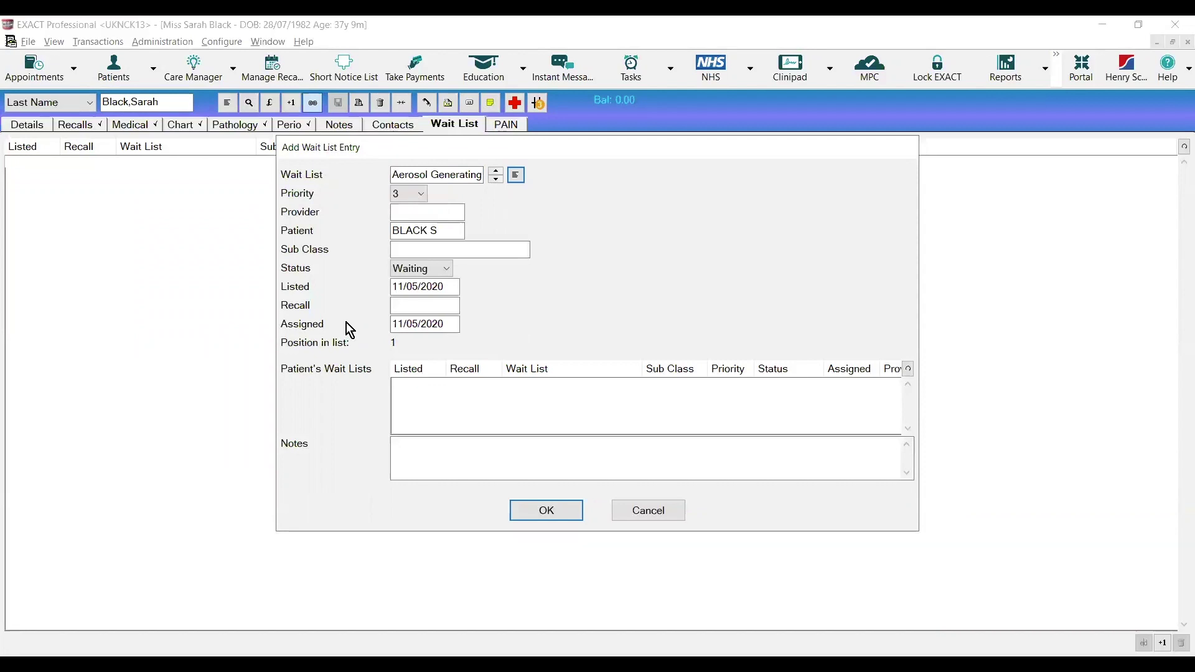
- Set the wait list entry's priority to 1 and status to Waiting, and save the entry
{"action": "left_click", "coordinate": [422, 193]}
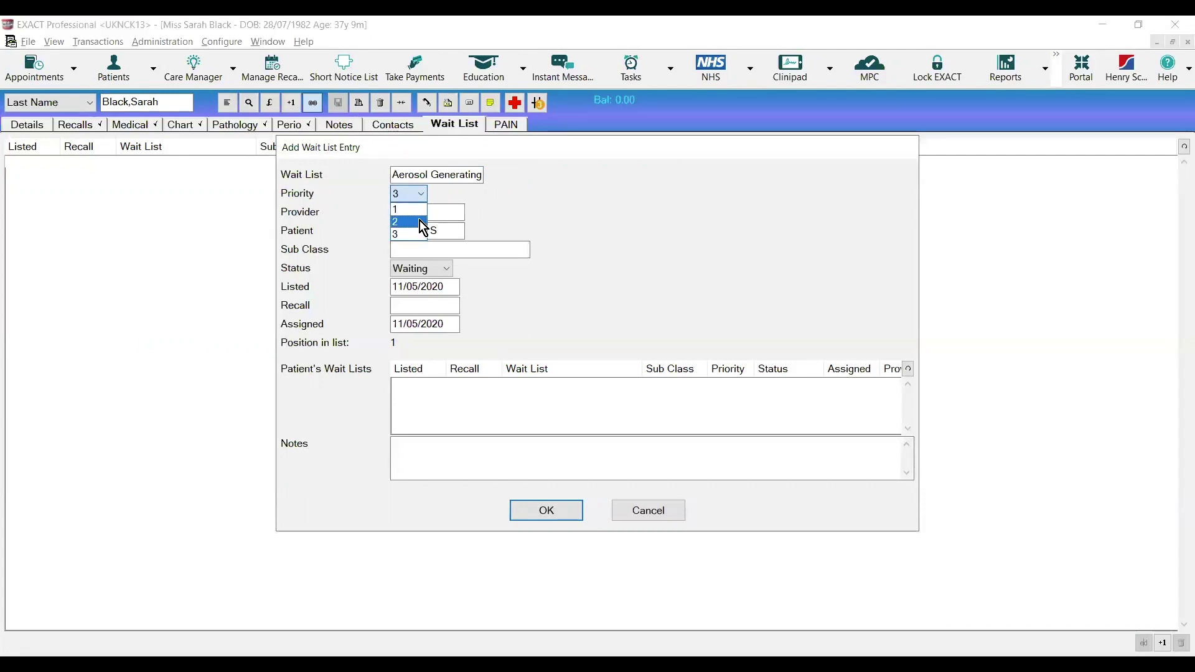
{"action": "left_click", "coordinate": [420, 211]}
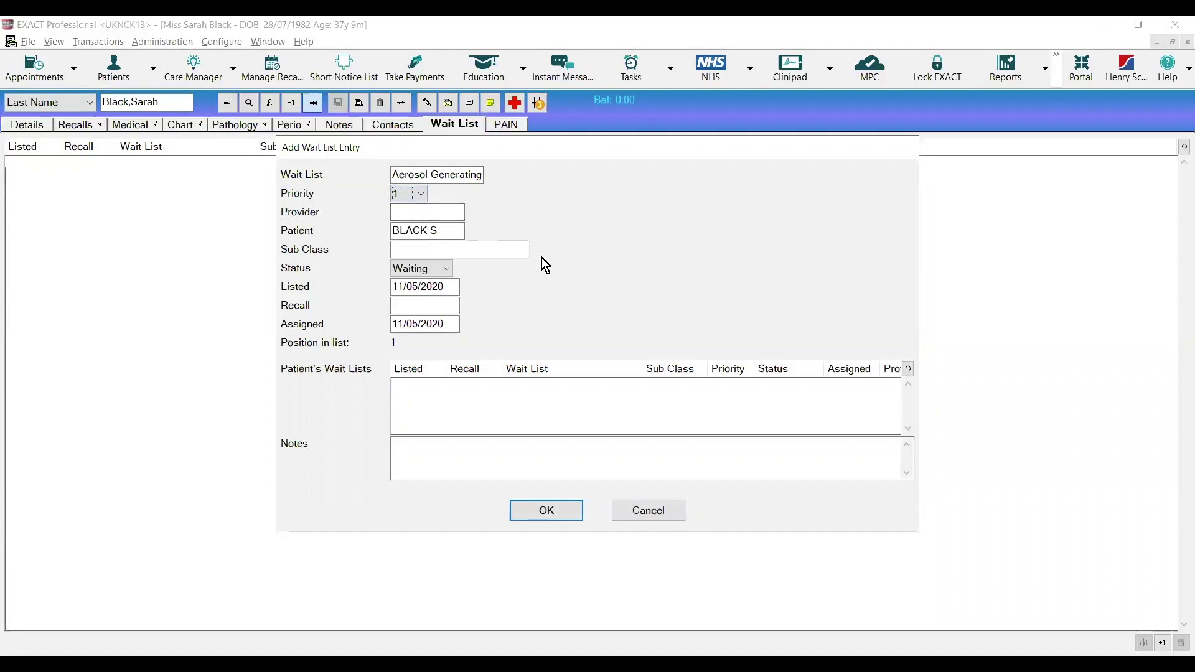
{"action": "left_click", "coordinate": [452, 268]}
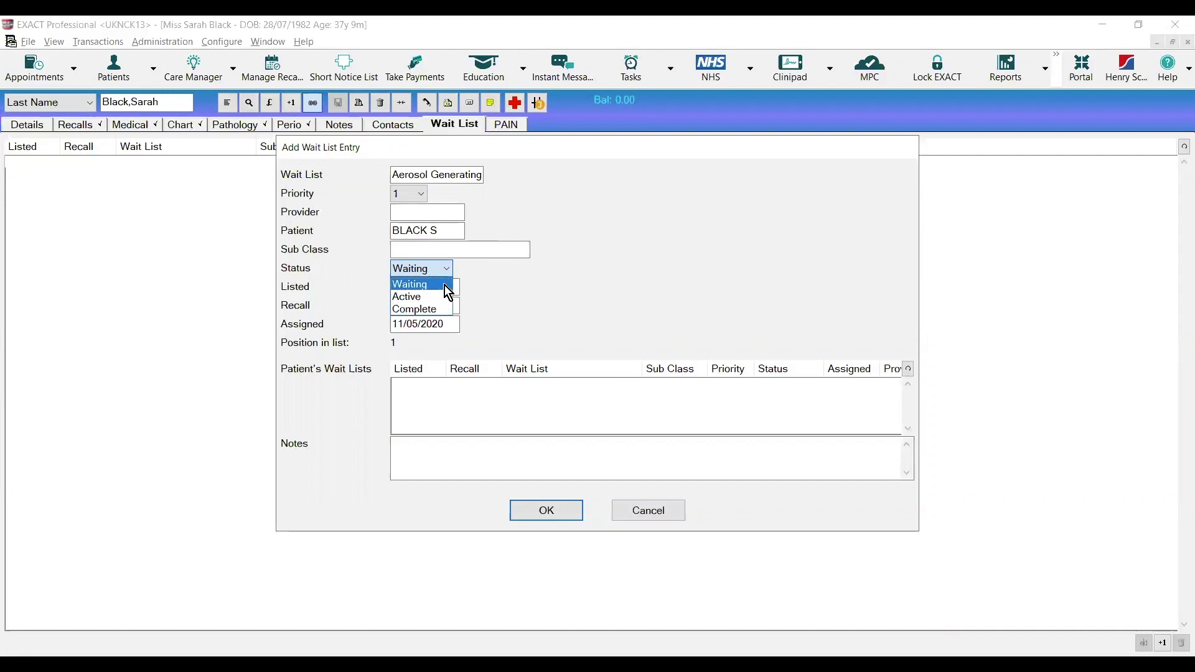
{"action": "left_click", "coordinate": [446, 287]}
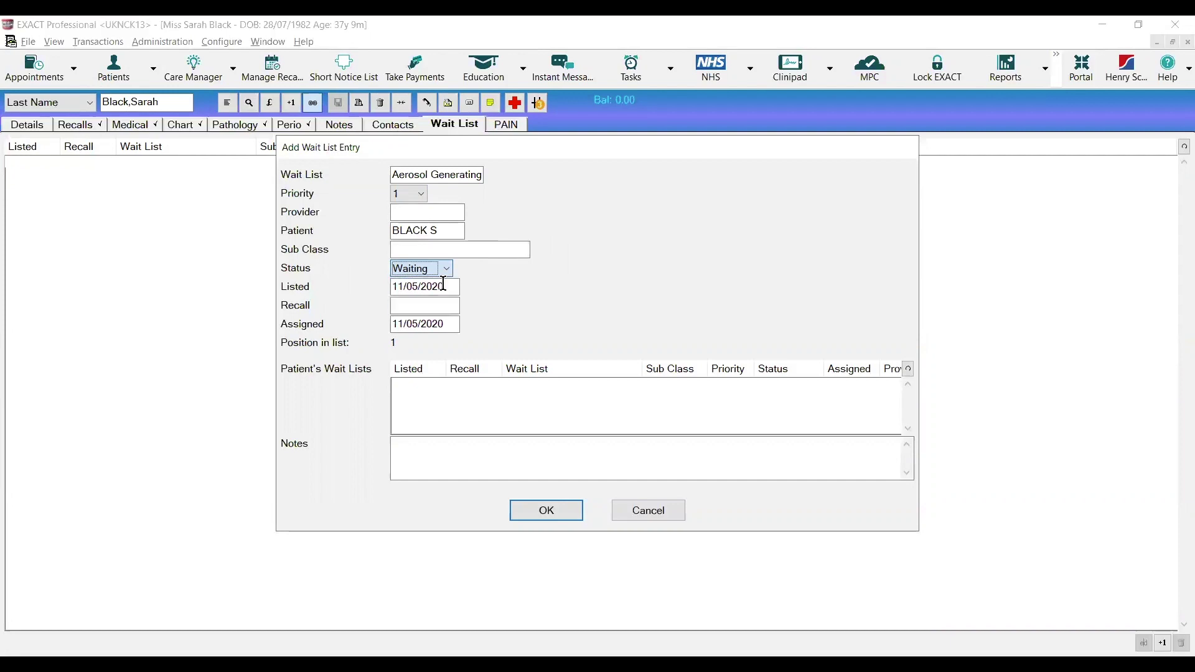
{"action": "left_click", "coordinate": [523, 509]}
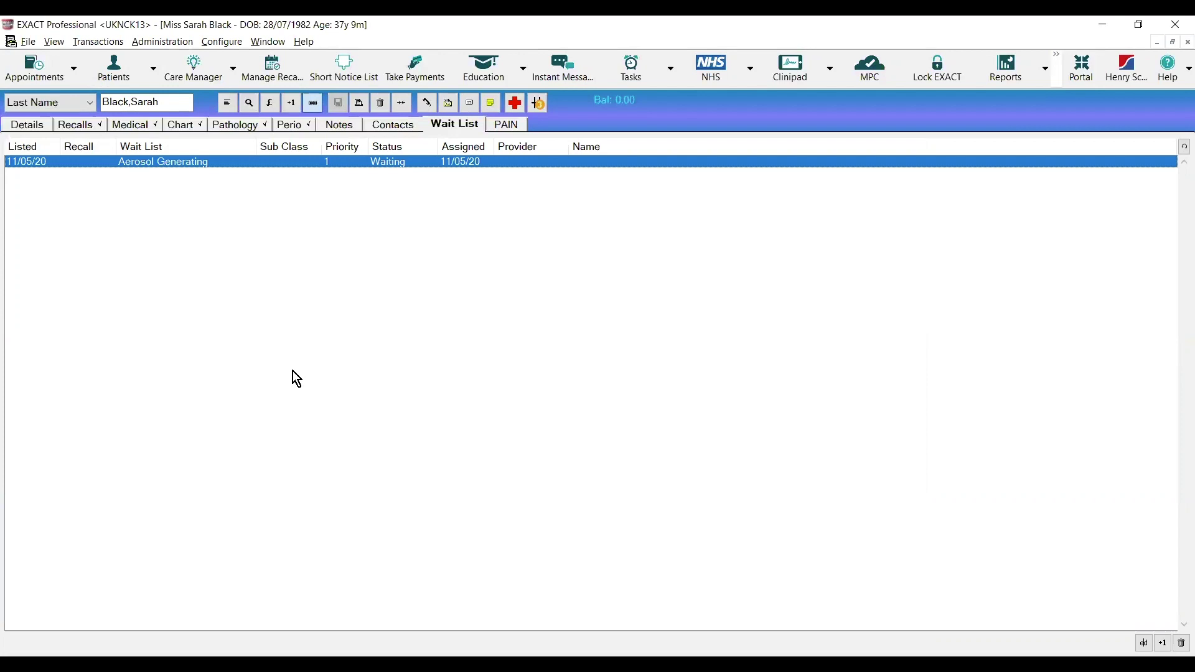
- Book the newly wait-listed patient from the appointment book's Aerosol Generating wait list into the first provider's column at 14:25
{"action": "left_click", "coordinate": [36, 63]}
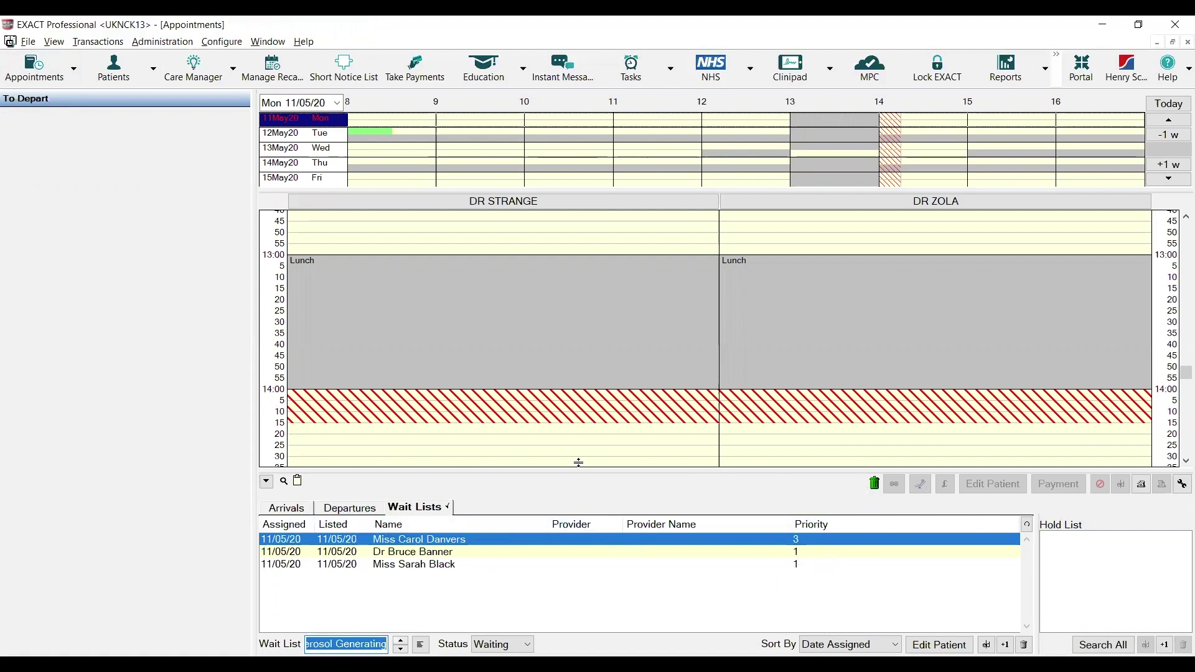
{"action": "scroll", "coordinate": [564, 361], "scroll_direction": "down", "scroll_amount": 3}
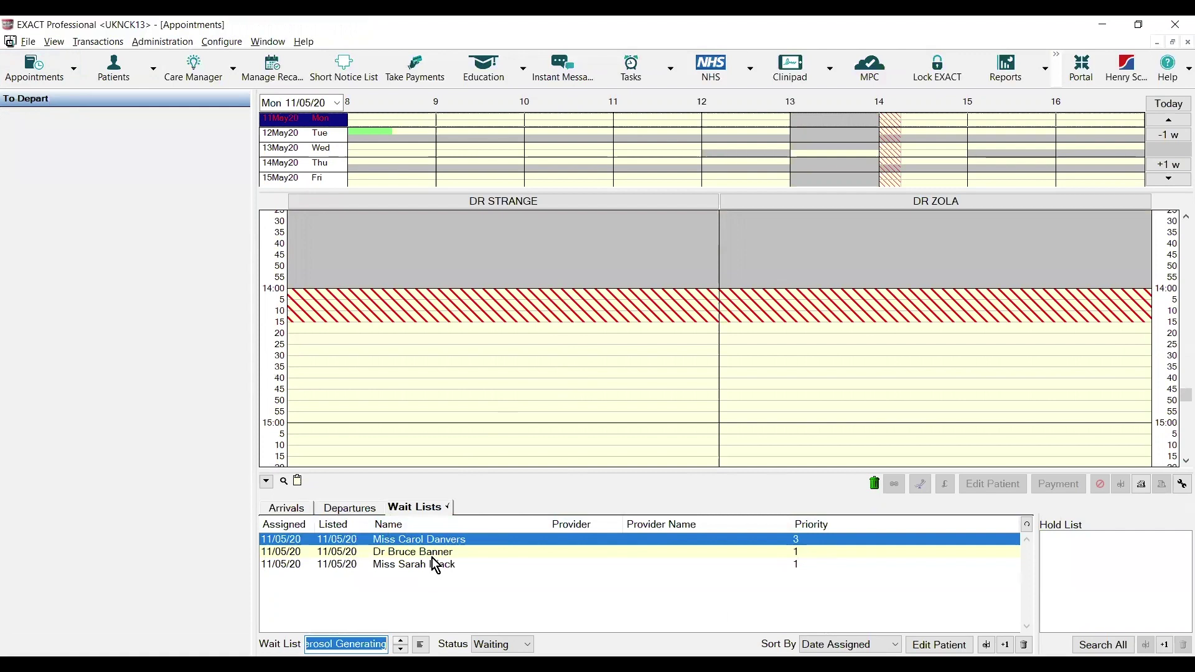
{"action": "left_click_drag", "start_coordinate": [434, 563], "coordinate": [466, 362]}
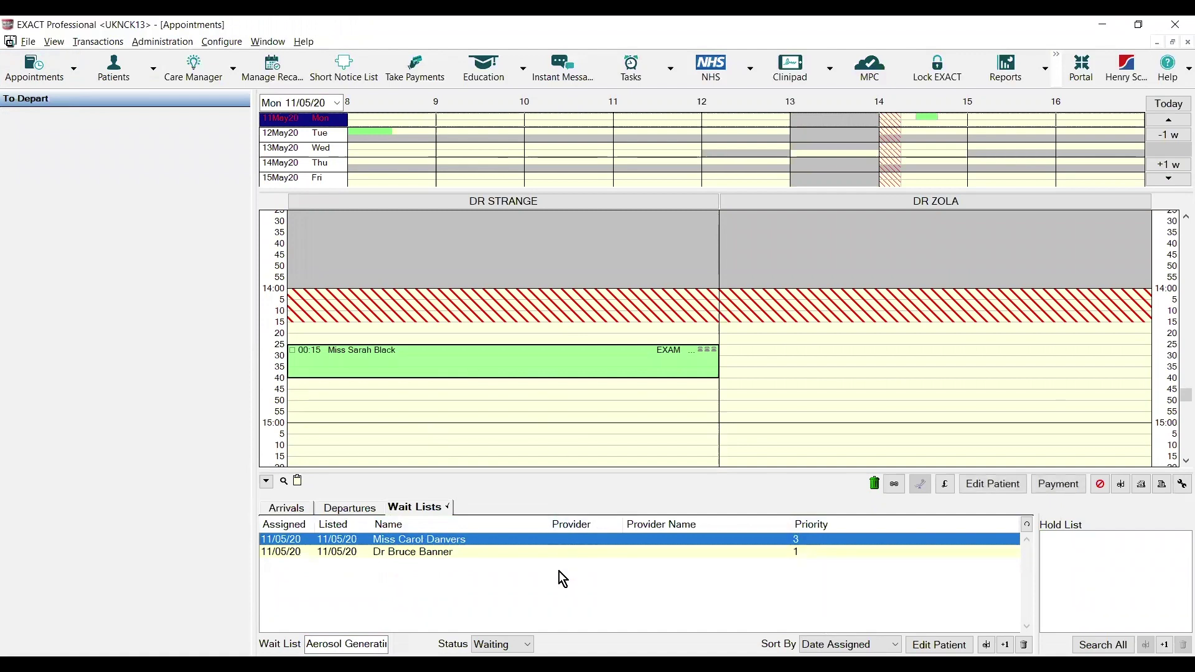